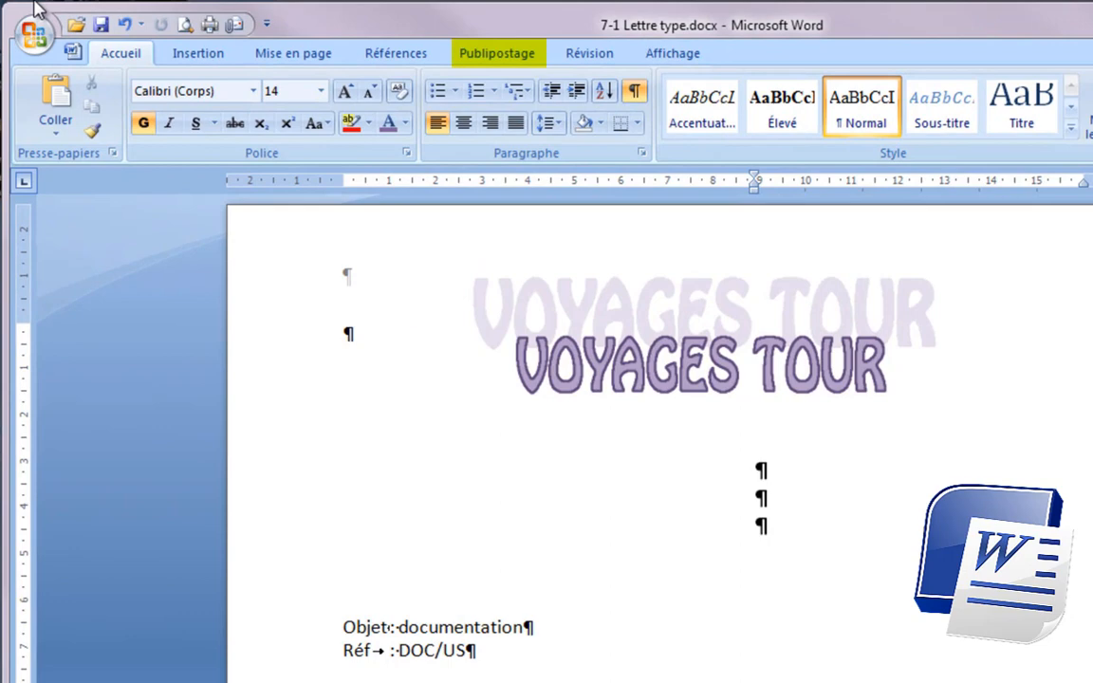
Step: Start a mail merge of the Letters type for the current document
click(509, 59)
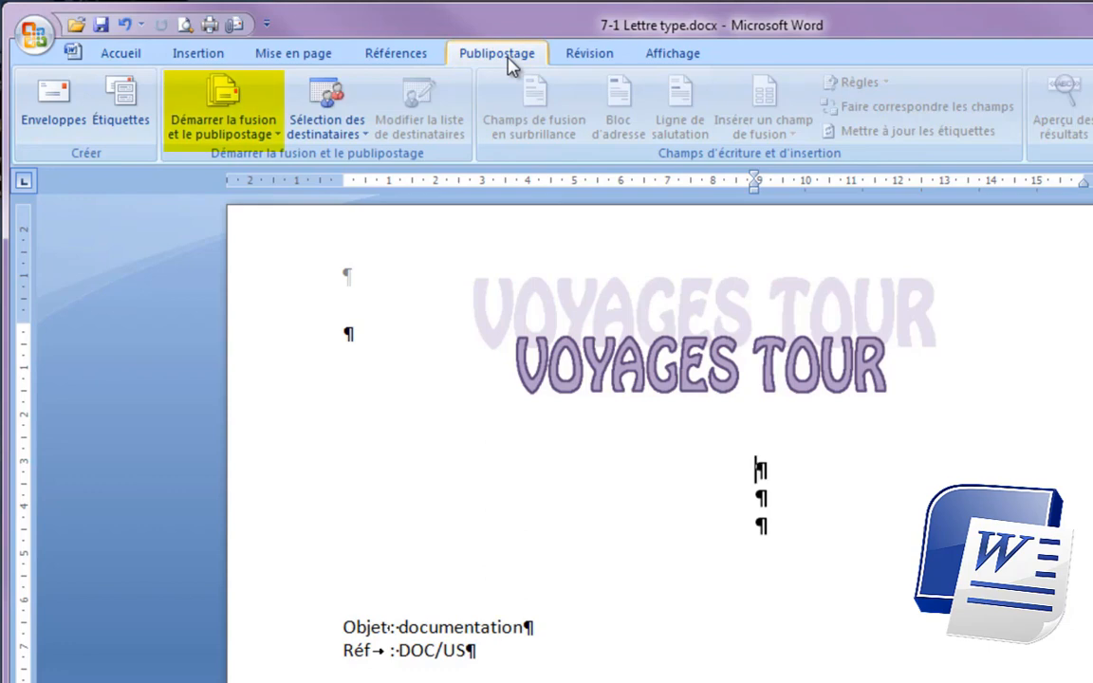
click(219, 127)
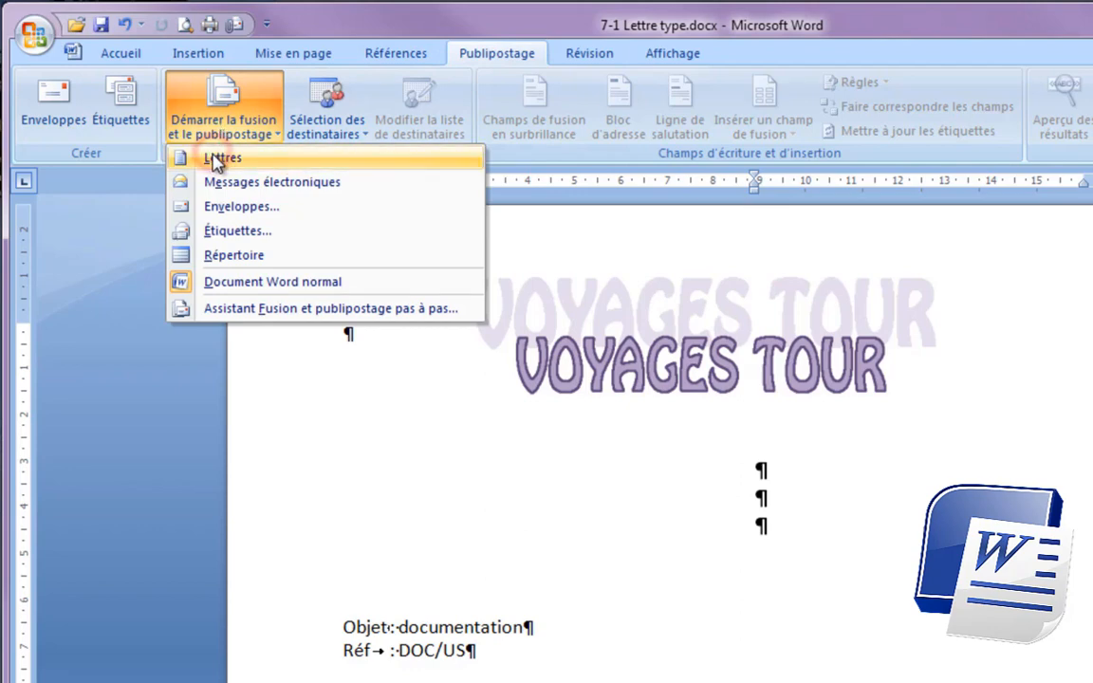
click(216, 159)
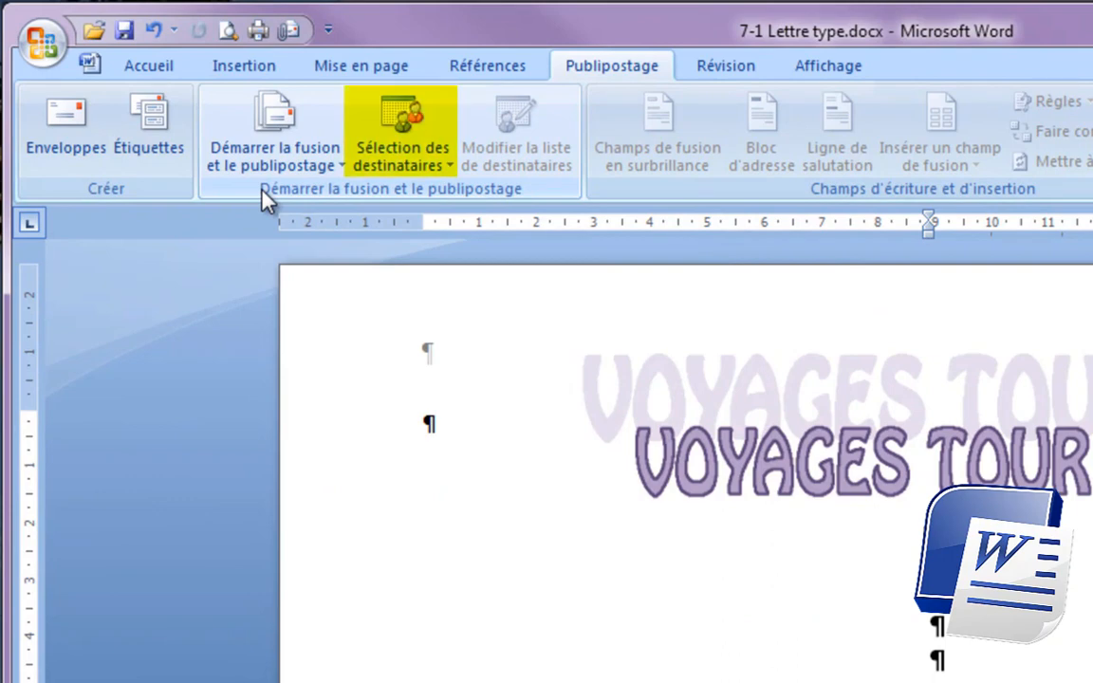
Step: Attach the existing recipient list Adresses Clients.xlsx from the Partages\Adresses folder on drive F:, using table Feuil1$ with the first row as column headers
click(406, 159)
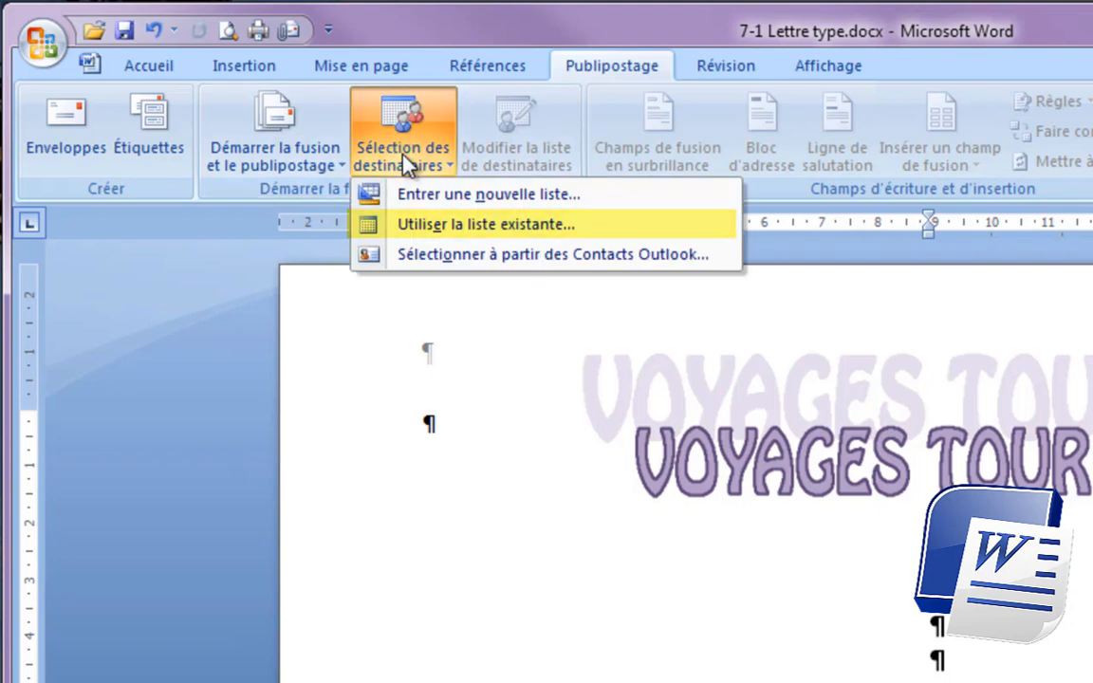
click(446, 226)
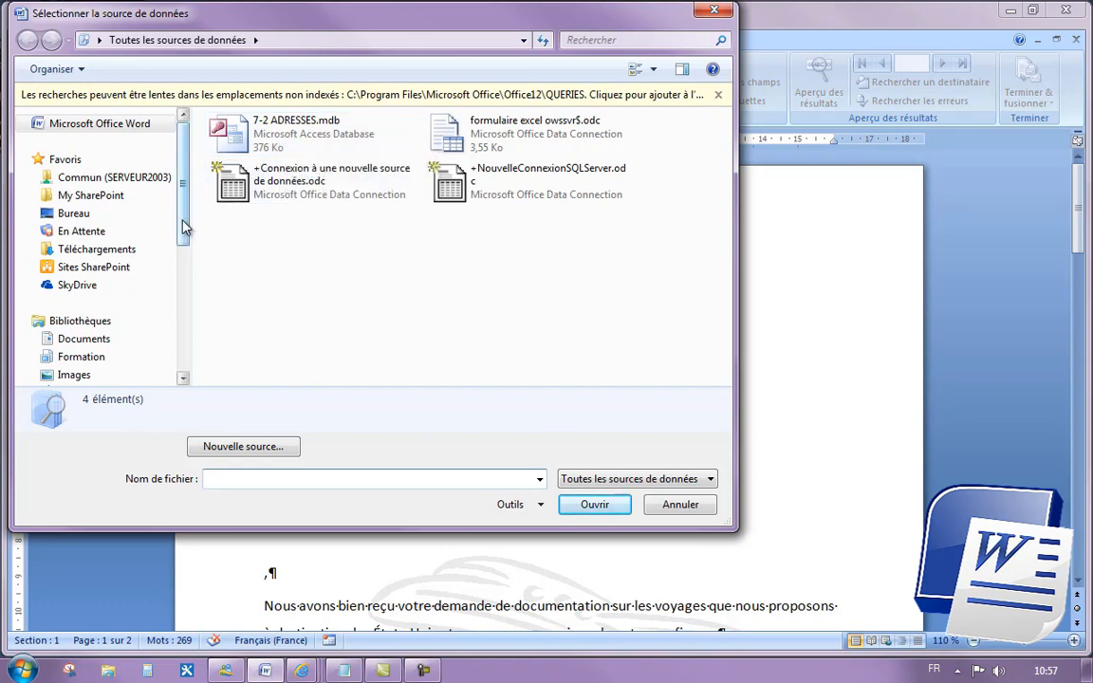
drag(184, 228, 171, 339)
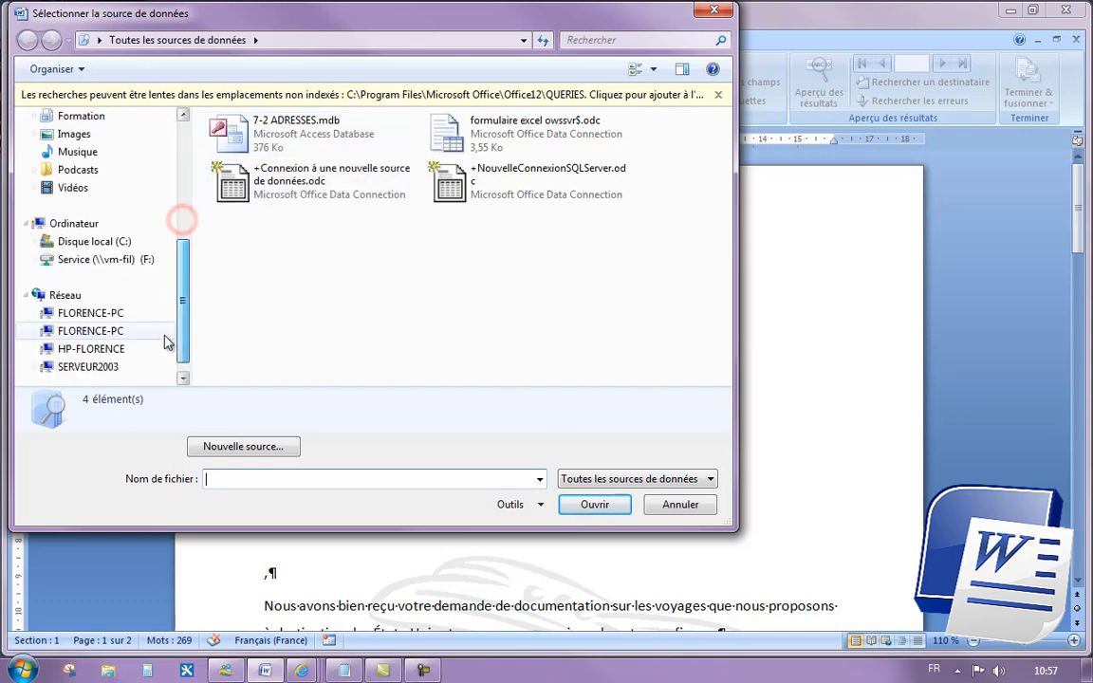
click(100, 262)
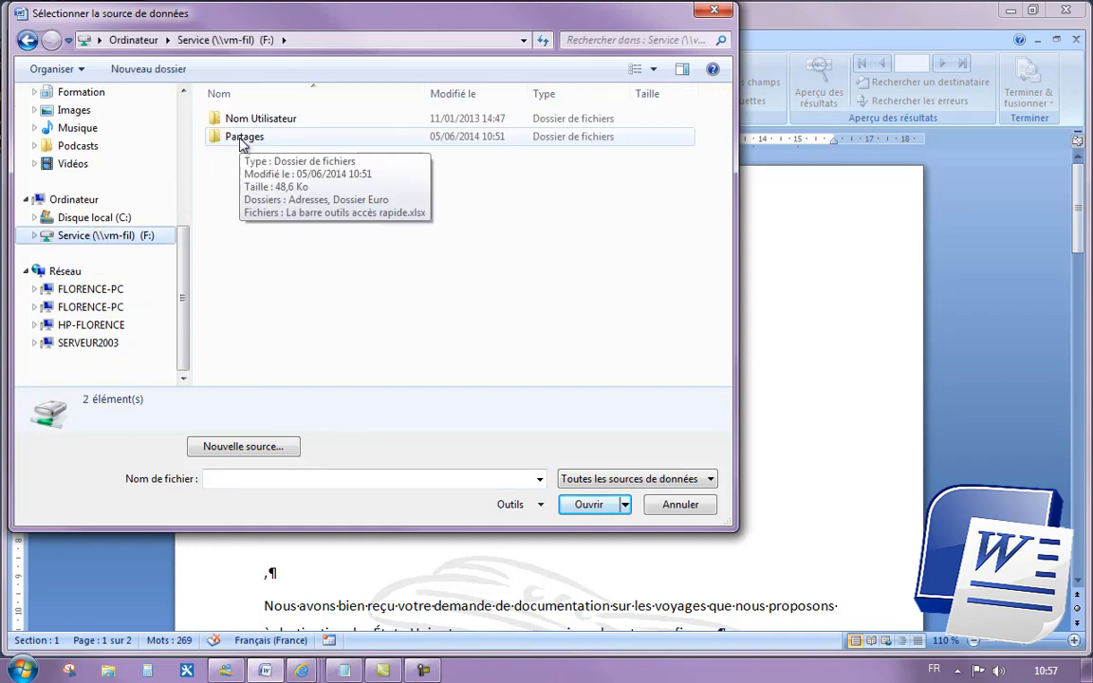
click(244, 139)
double_click(244, 138)
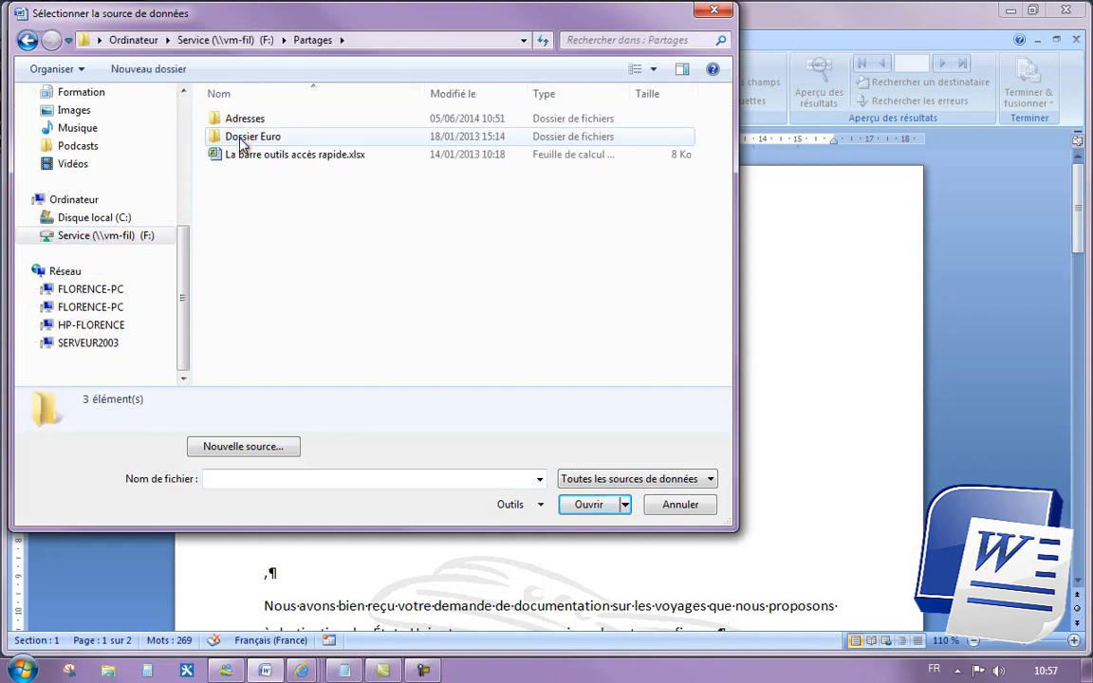
double_click(246, 118)
click(245, 121)
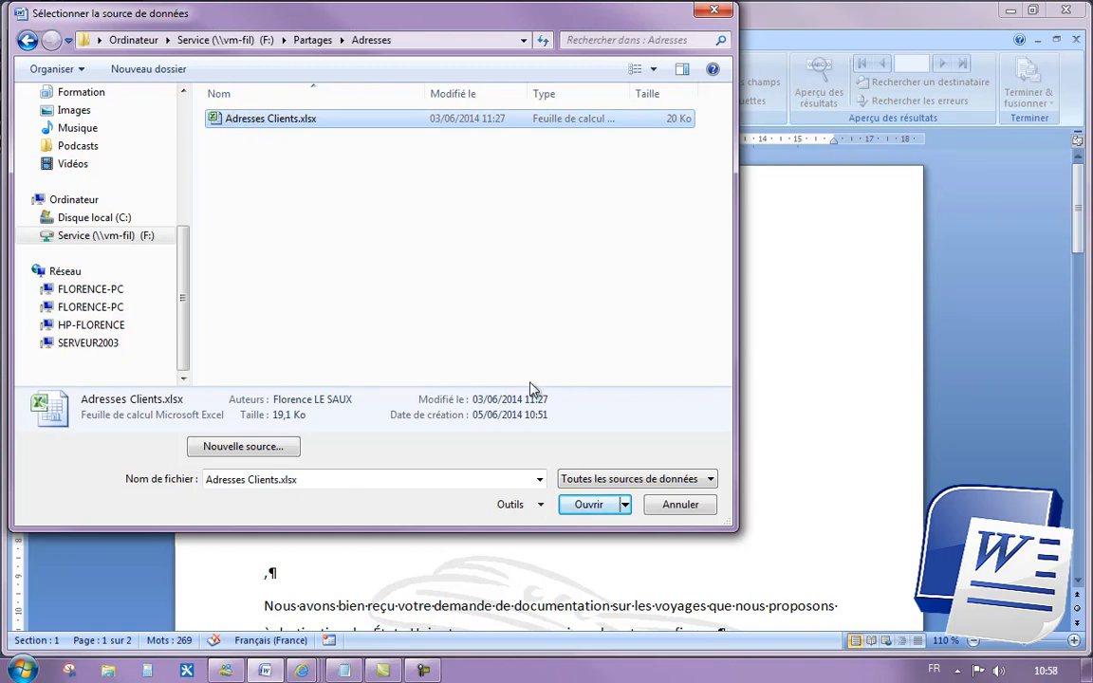
click(587, 506)
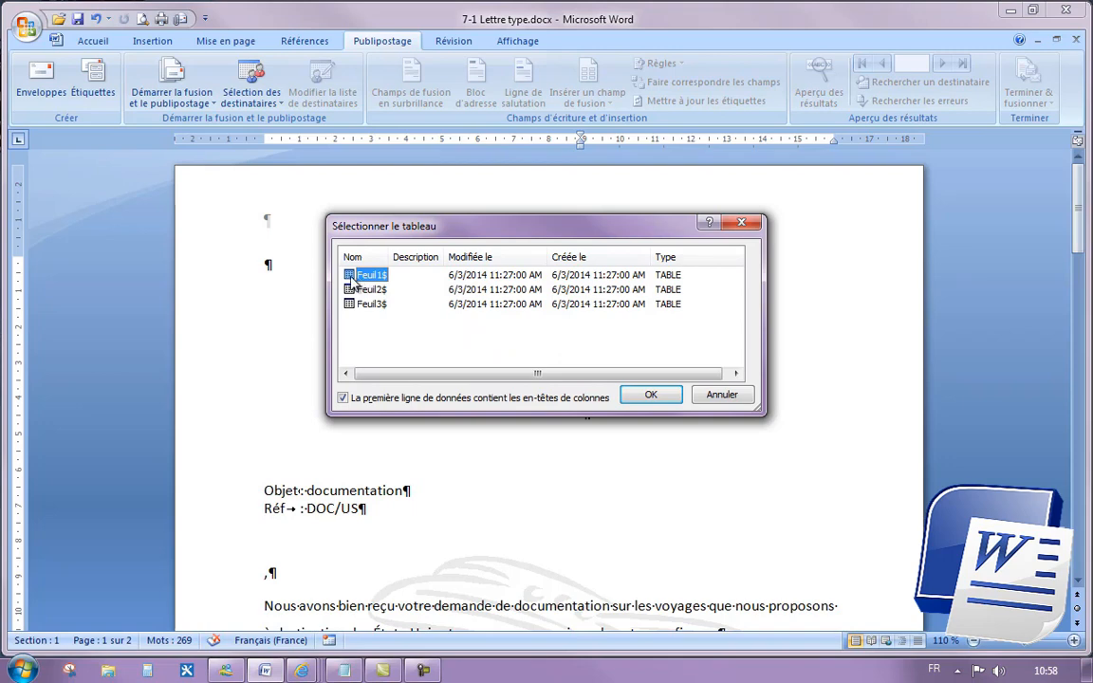
click(651, 394)
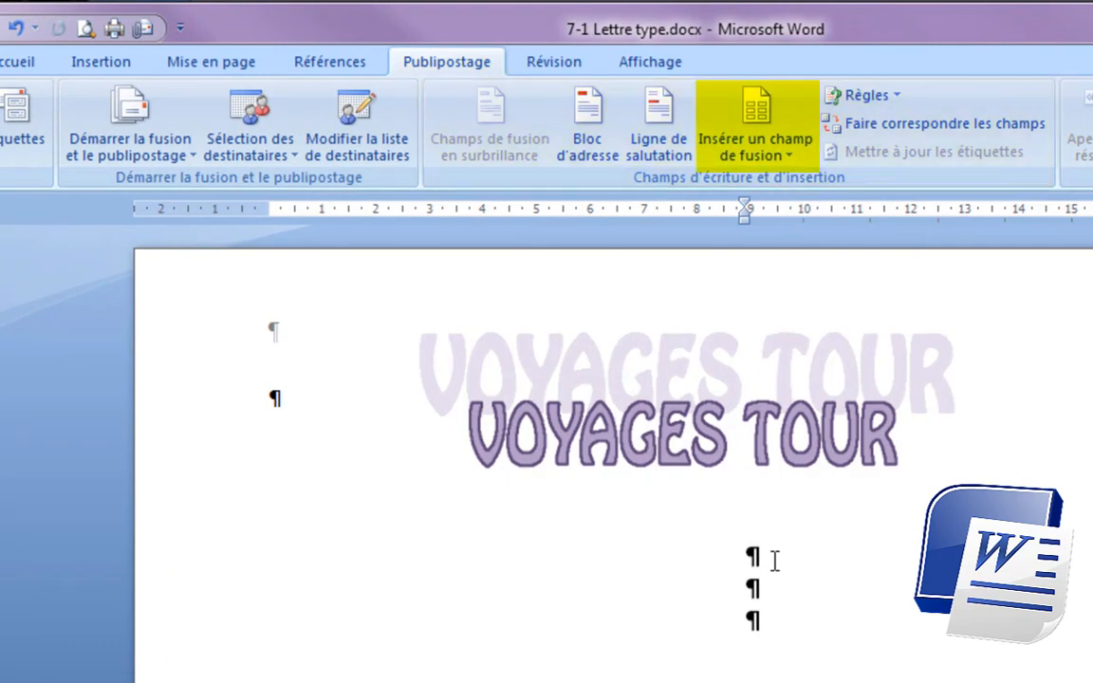
Step: Build the recipient address block with the merge fields Titre, Nom, Prénom, Adresse1, Adresse2, CP and Ville on four lines
click(761, 160)
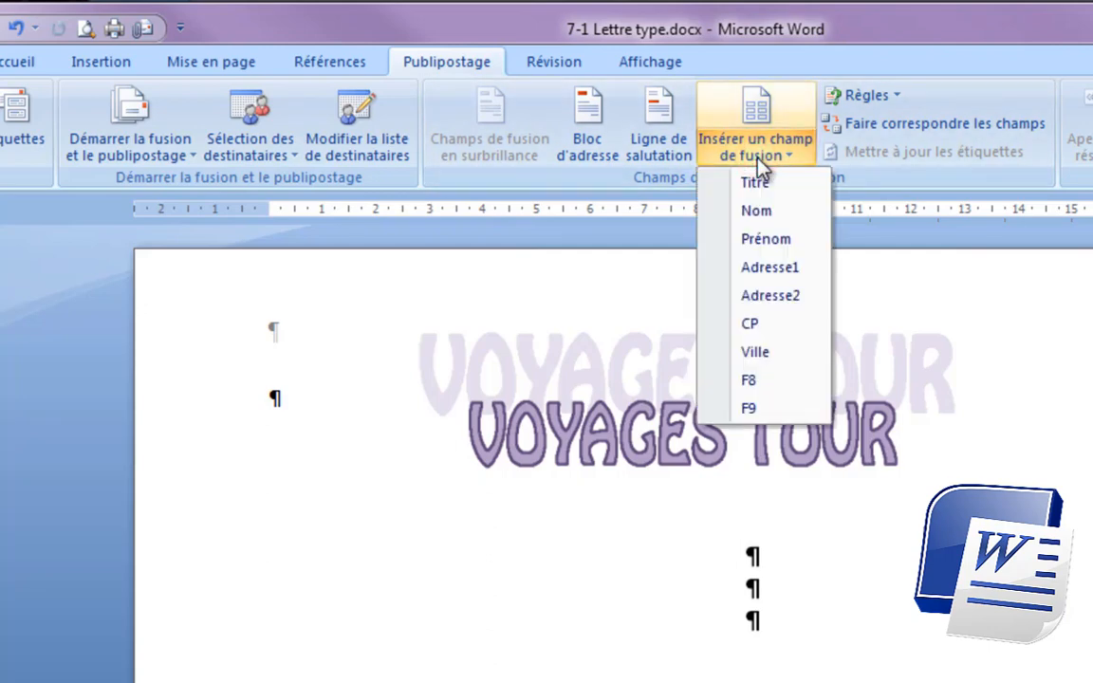
click(757, 182)
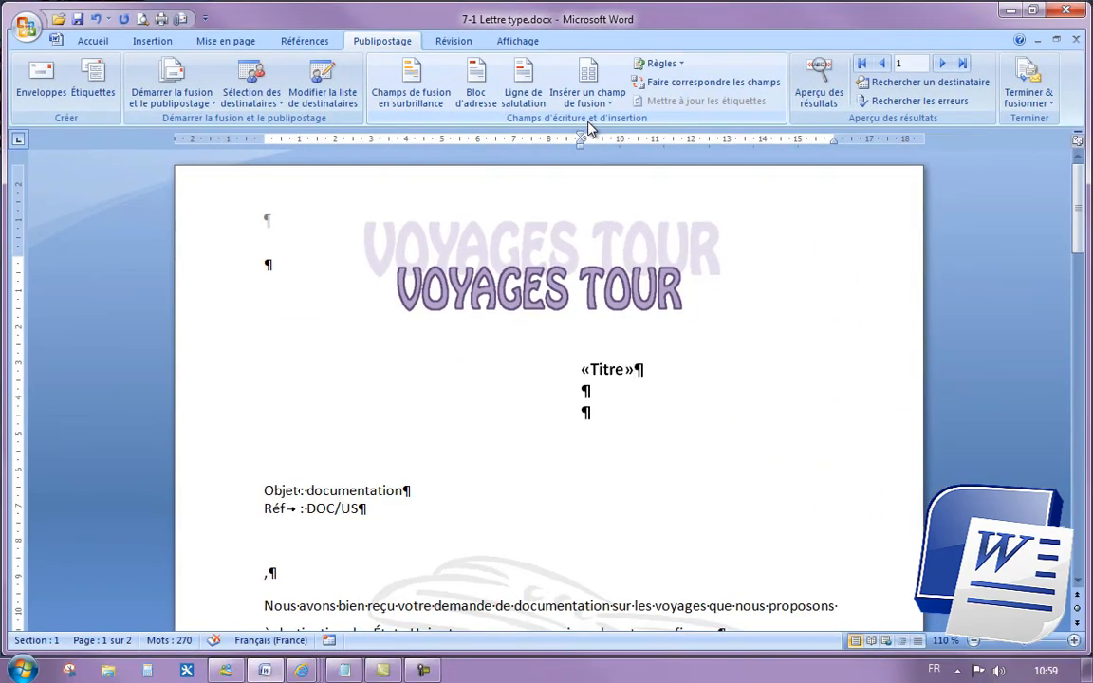
click(581, 99)
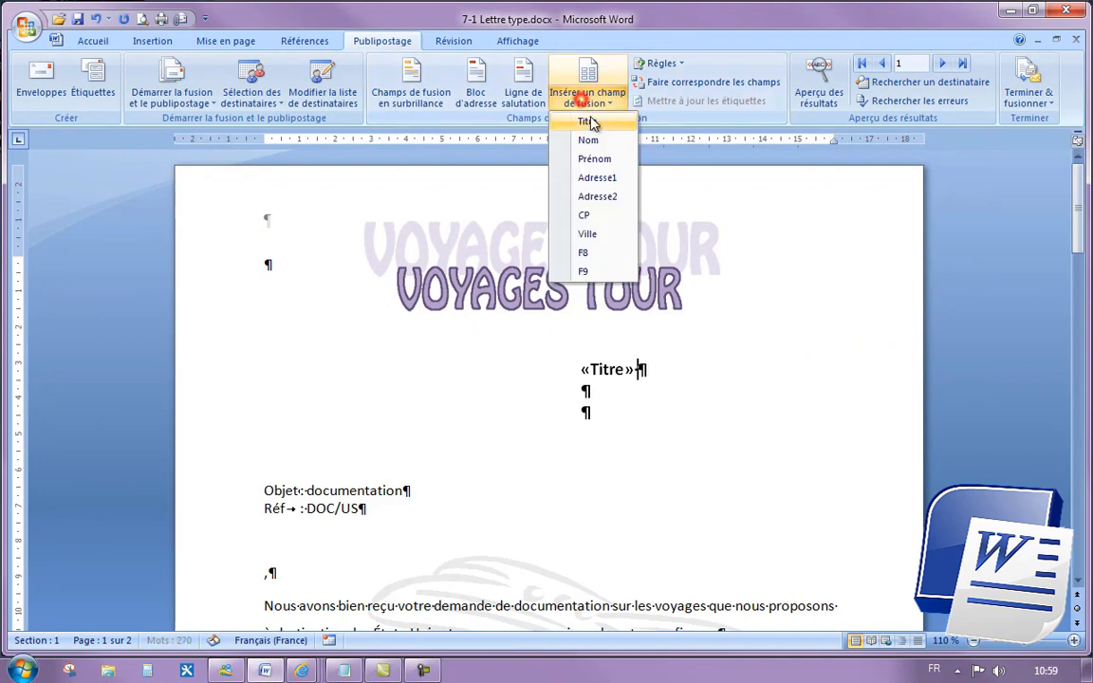
click(590, 140)
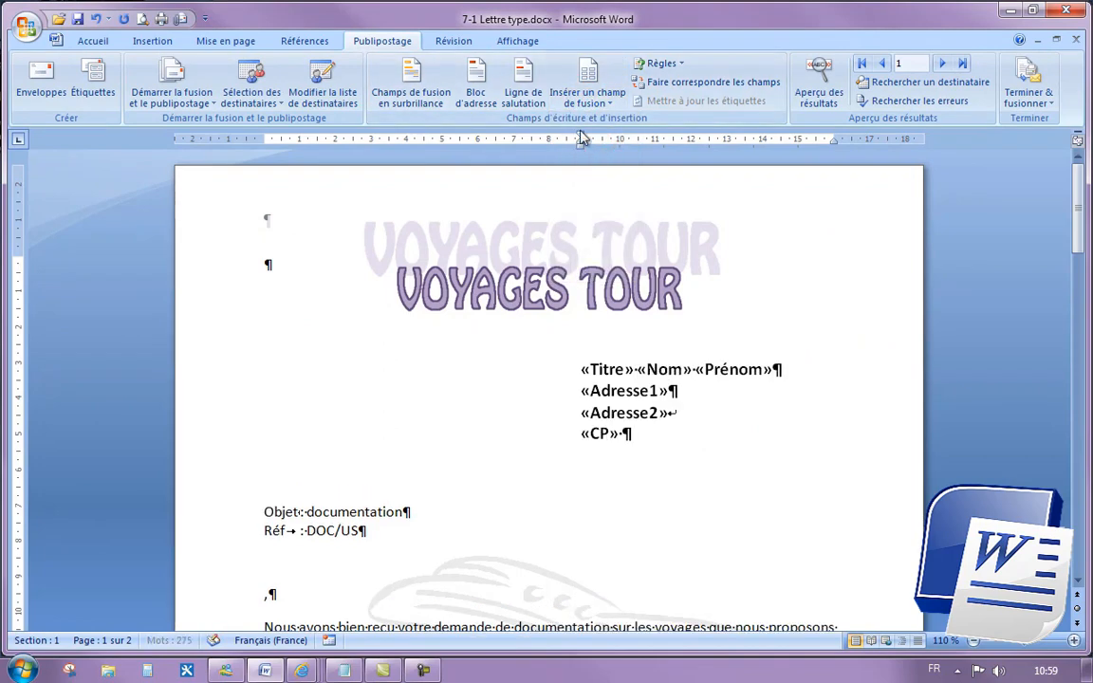
click(570, 100)
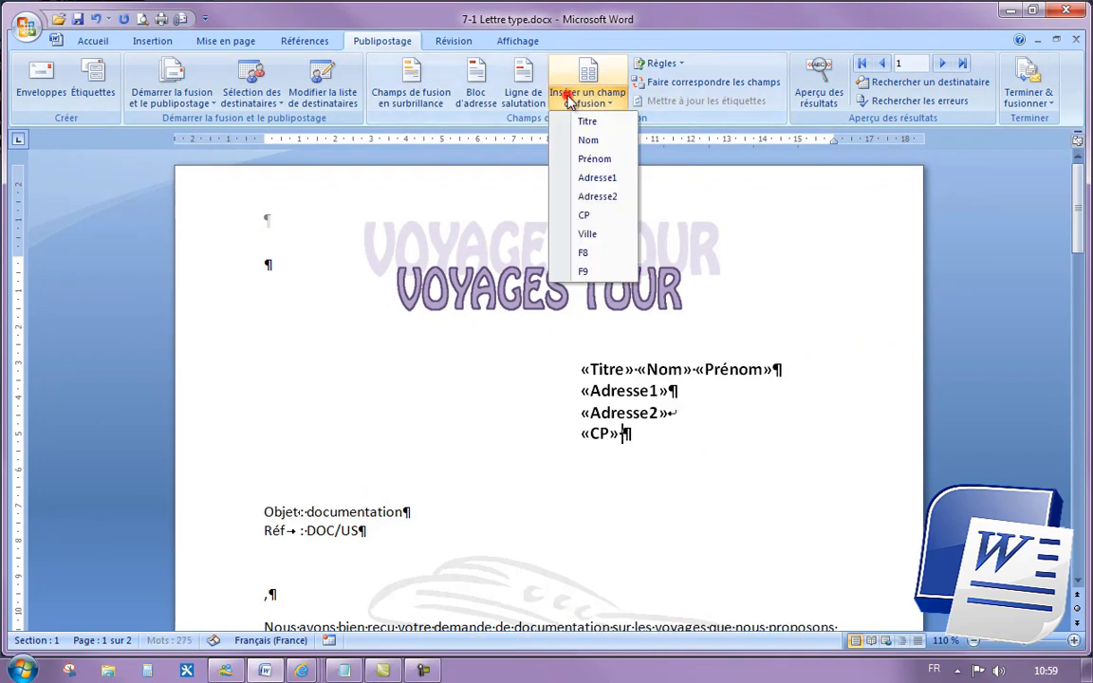
click(588, 235)
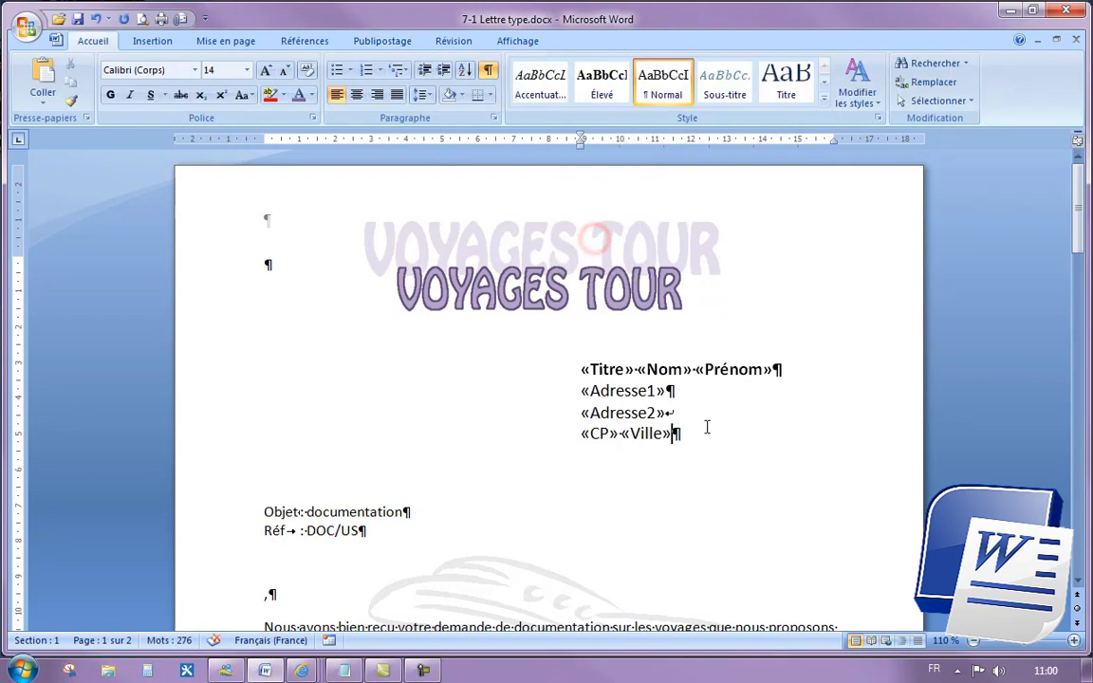
Step: Insert the Titre merge field before the comma of the salutation line
scroll(703, 427, down, 3)
click(258, 457)
click(382, 40)
click(581, 99)
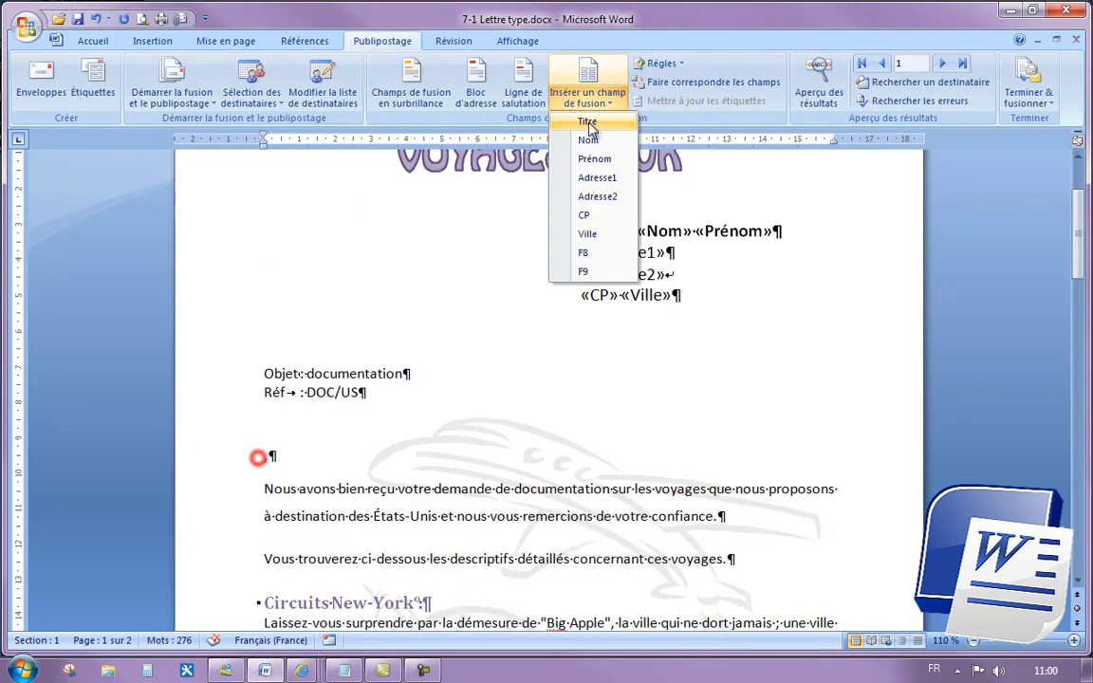
click(588, 123)
Step: Replace "Madame, Monsieur" in the closing paragraph on page 2 with the Titre merge field
scroll(629, 419, down, 10)
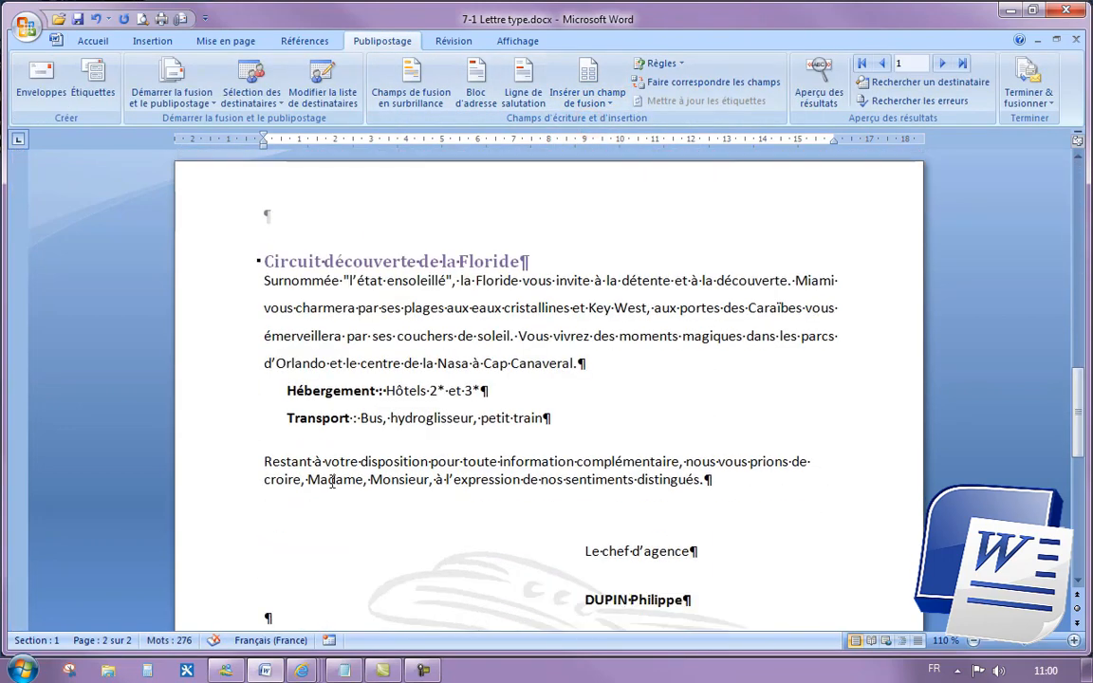
drag(307, 479, 410, 479)
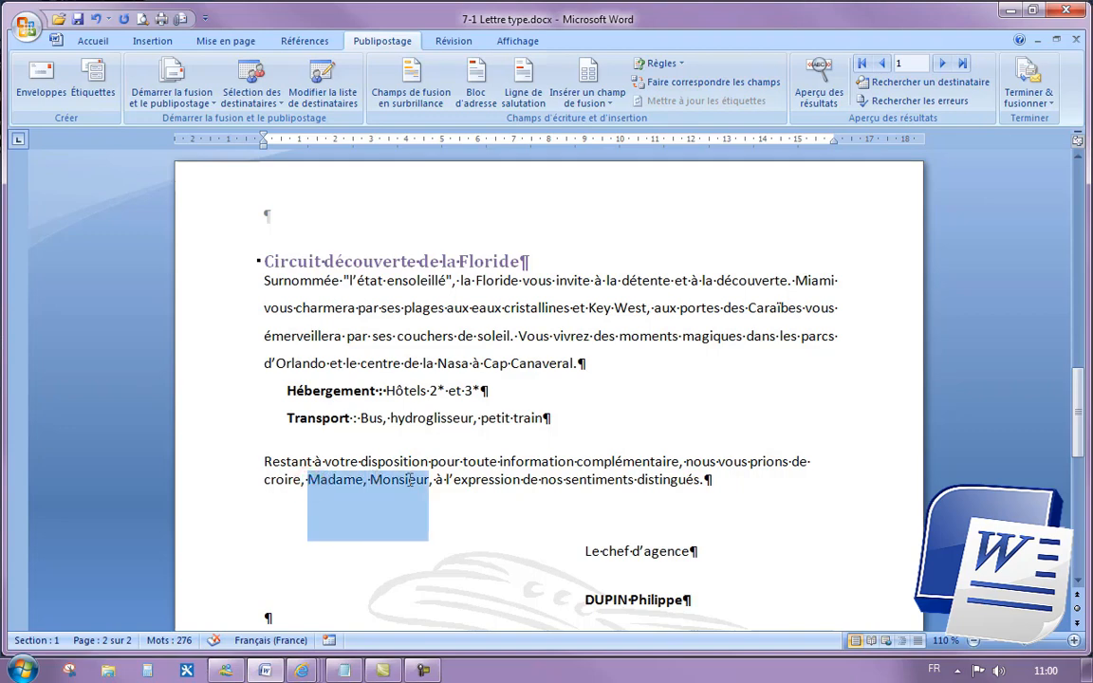
click(589, 92)
click(586, 125)
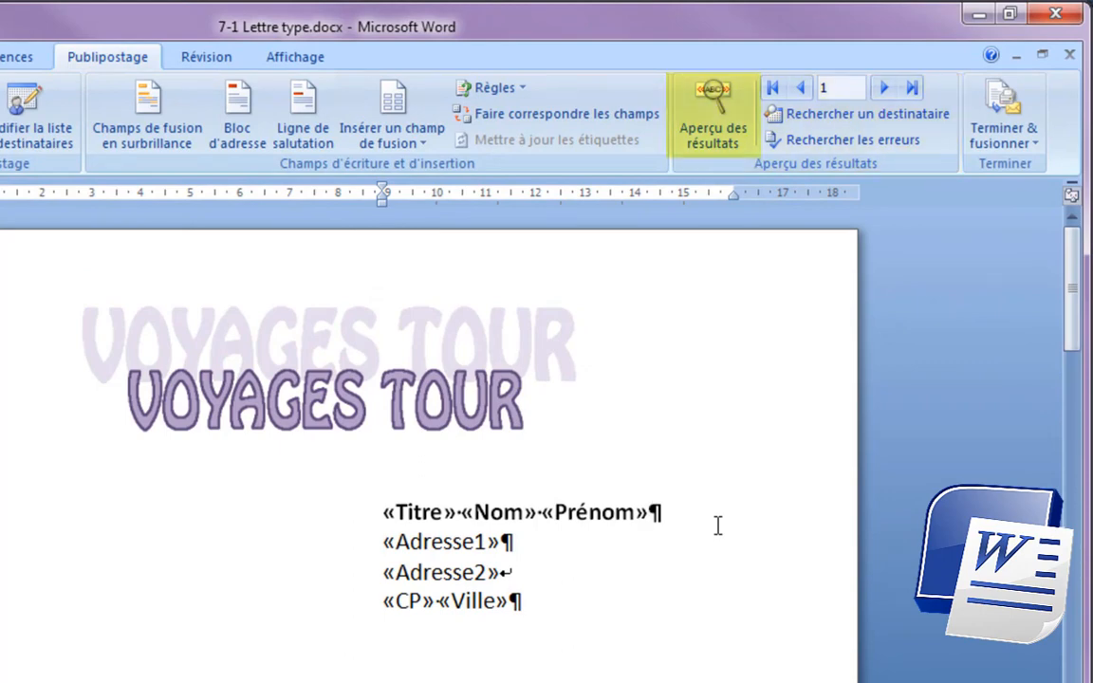
Step: Preview the merge results and step through the recipients' letters up to record 5
click(699, 150)
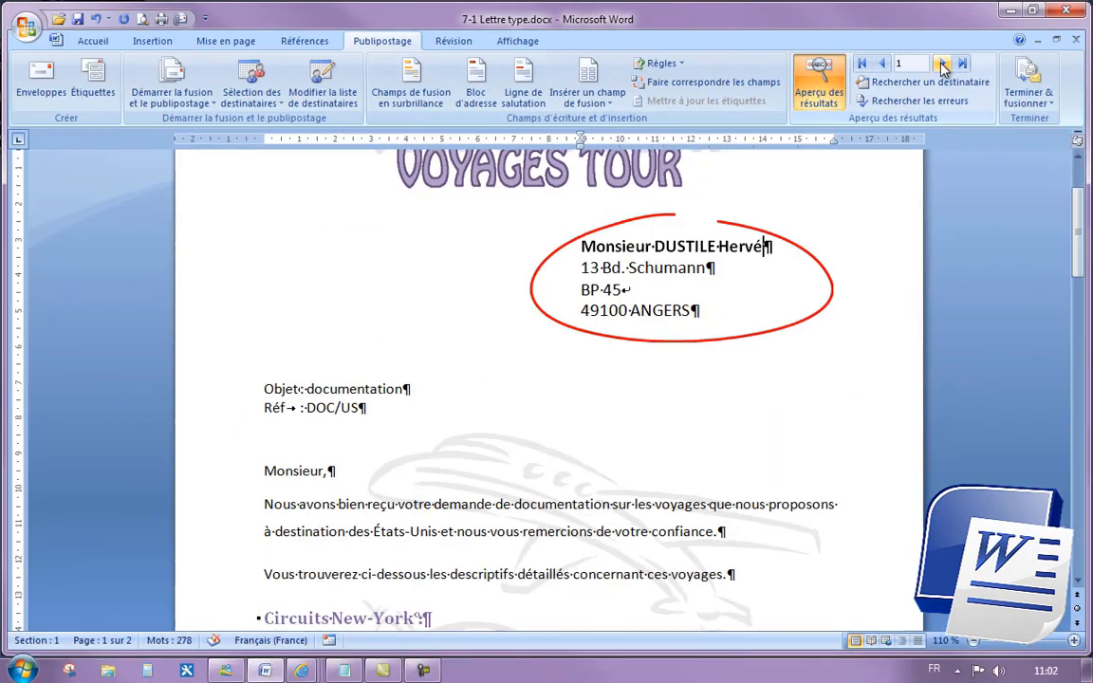
click(941, 65)
click(942, 65)
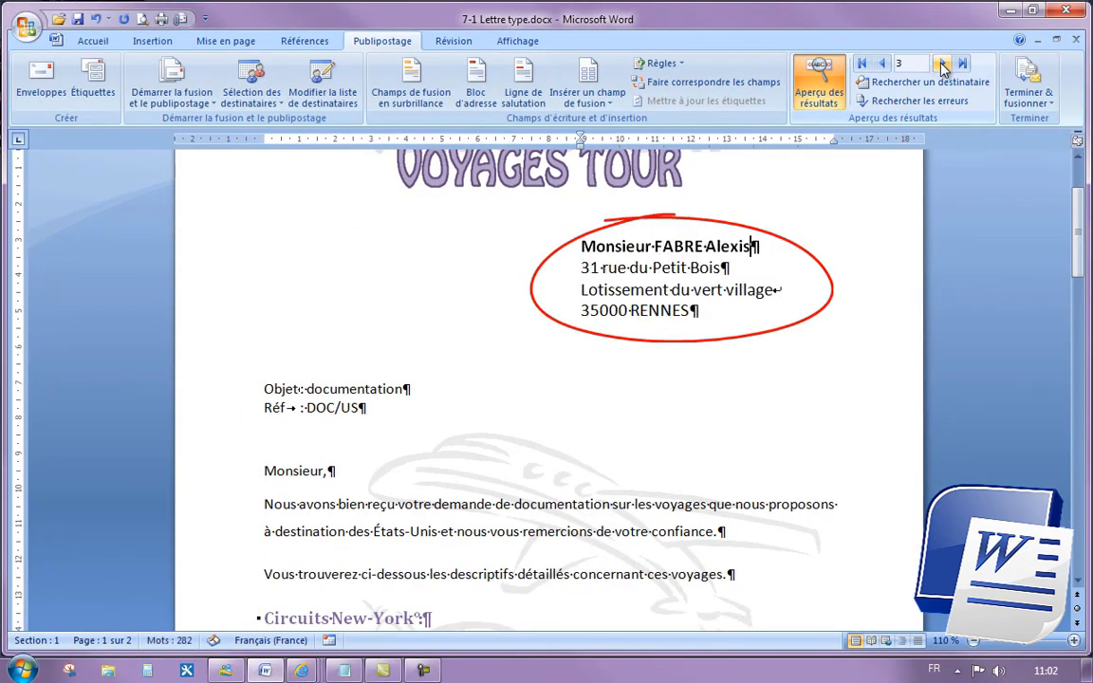
click(942, 64)
click(942, 64)
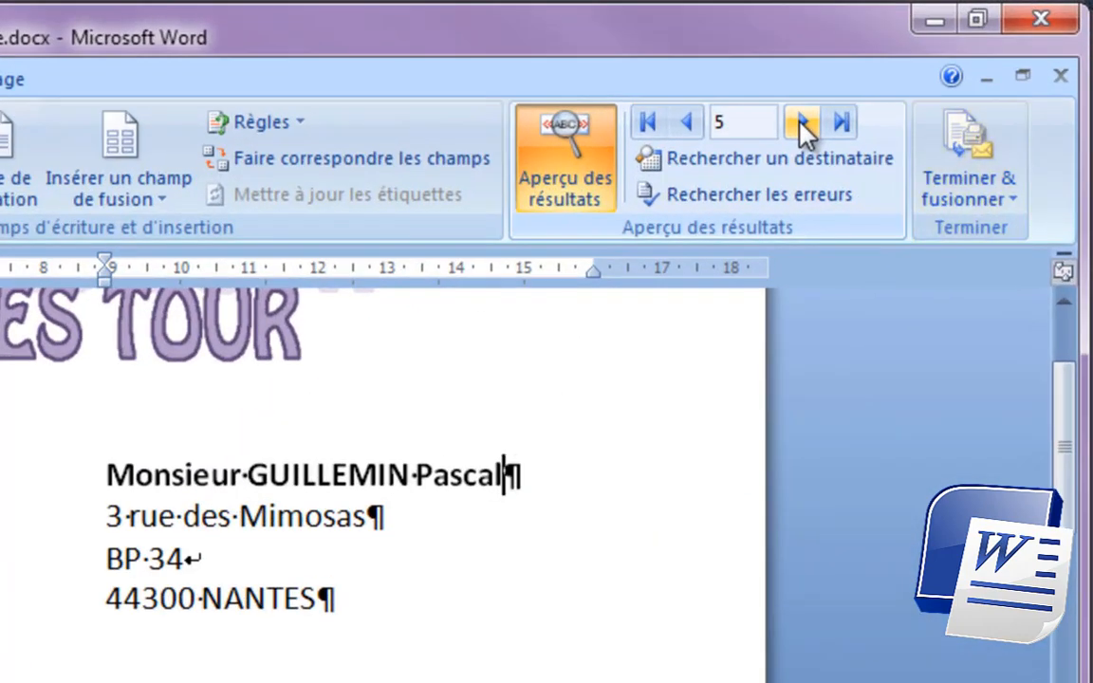
Step: Merge all records into a new document of individual letters and look through the merged pages
click(951, 199)
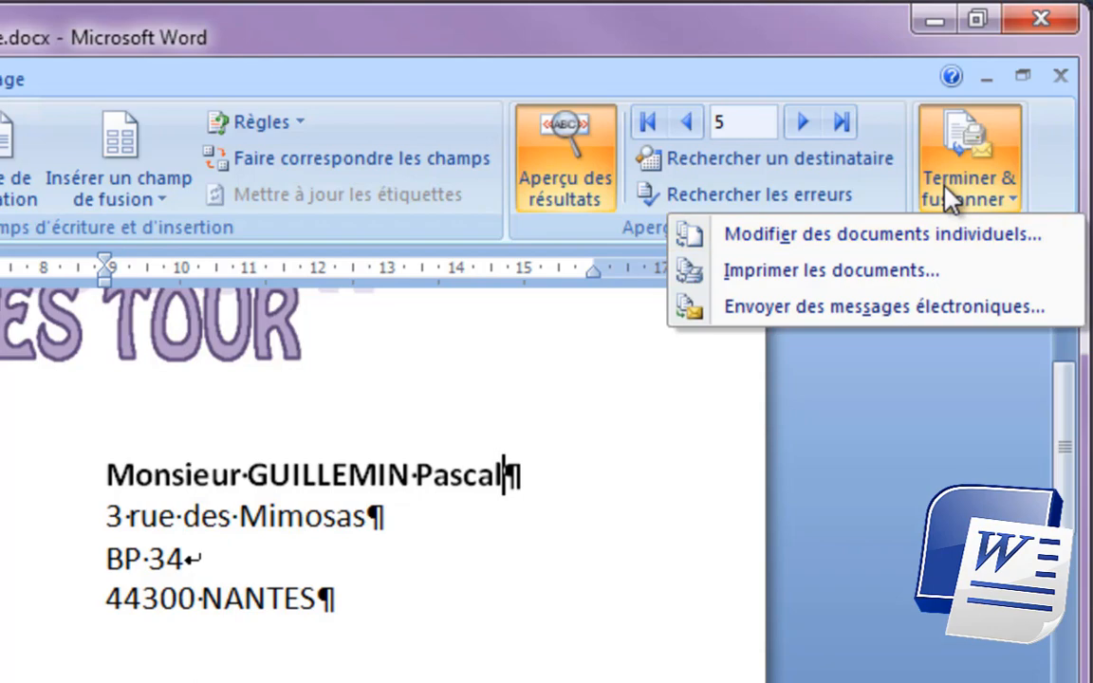
click(939, 234)
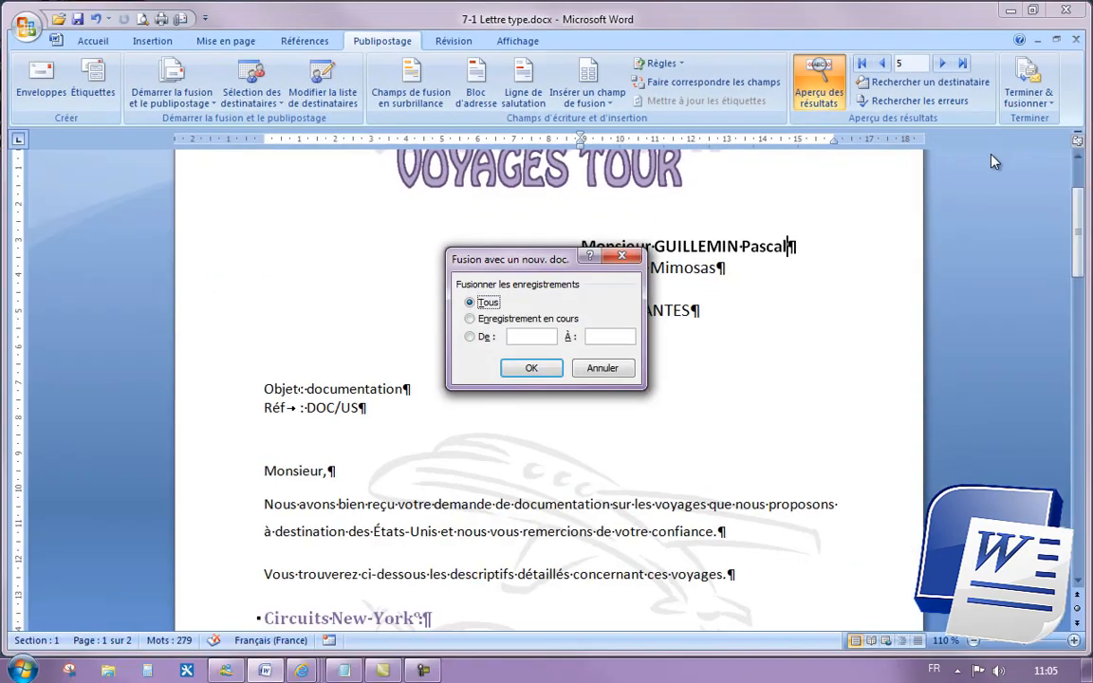
click(537, 370)
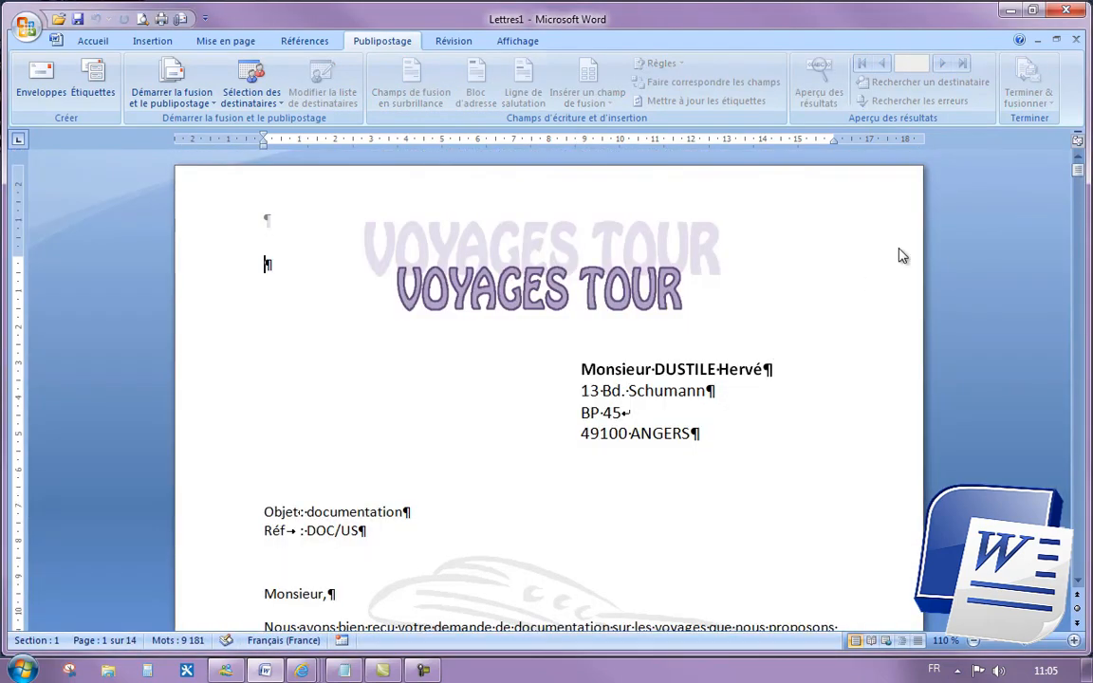
drag(1078, 171, 1078, 223)
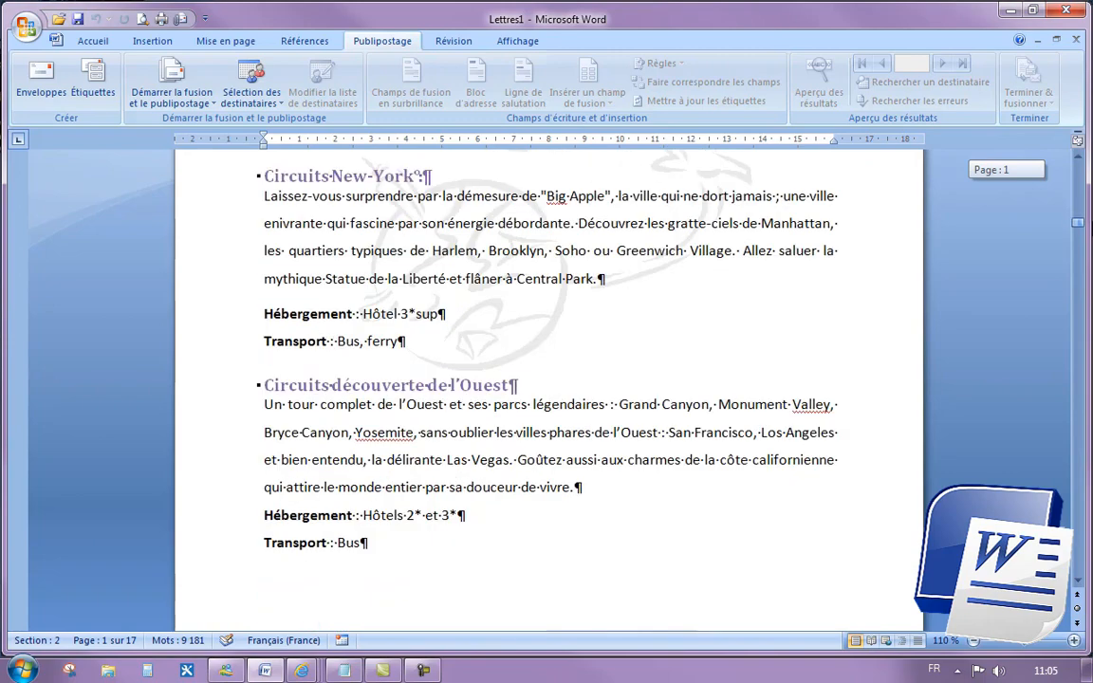
scroll(609, 205, down, 5)
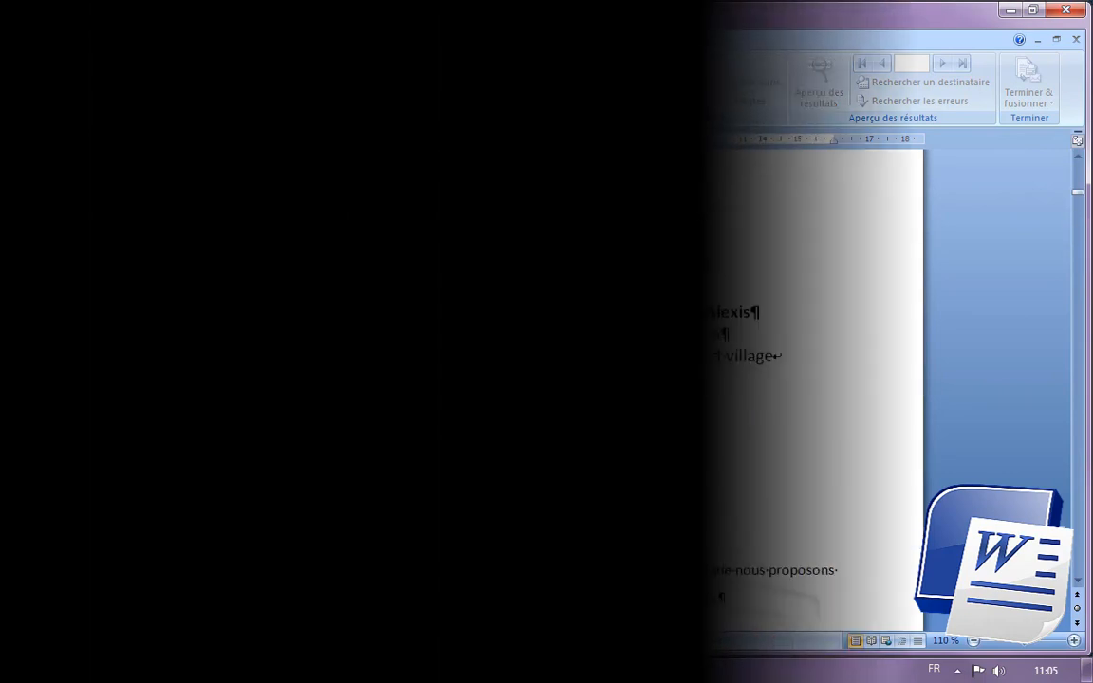